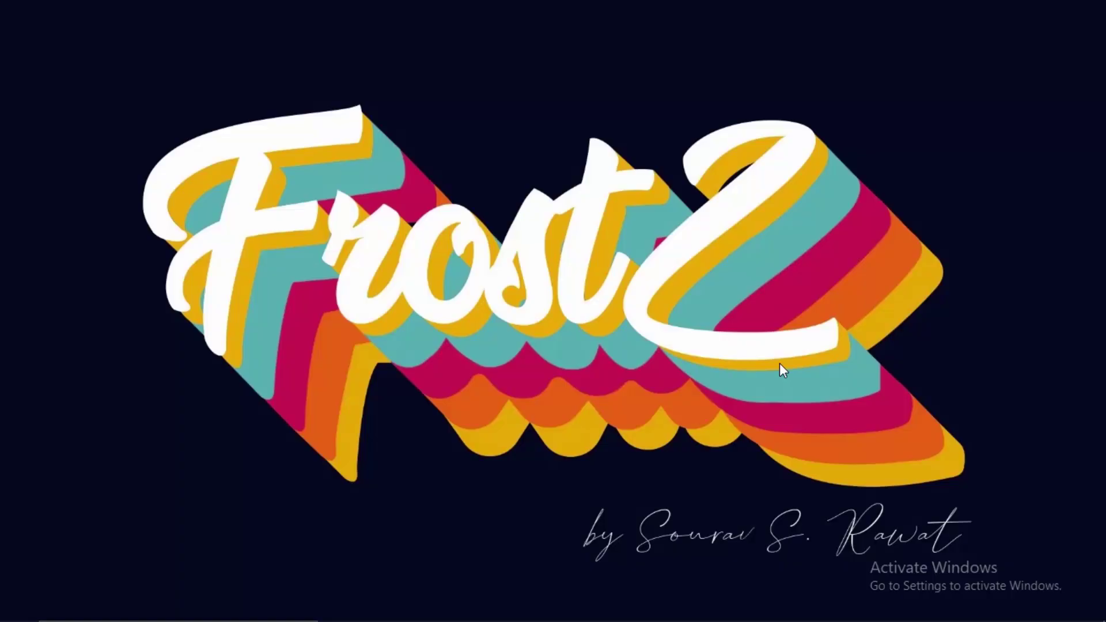
Bring up the Windows Start menu to find Google Chrome.
key("super")
Launch Chrome, load 192.168.0.1 and sign in to the Tenda router with its password.
left_click(420, 605)
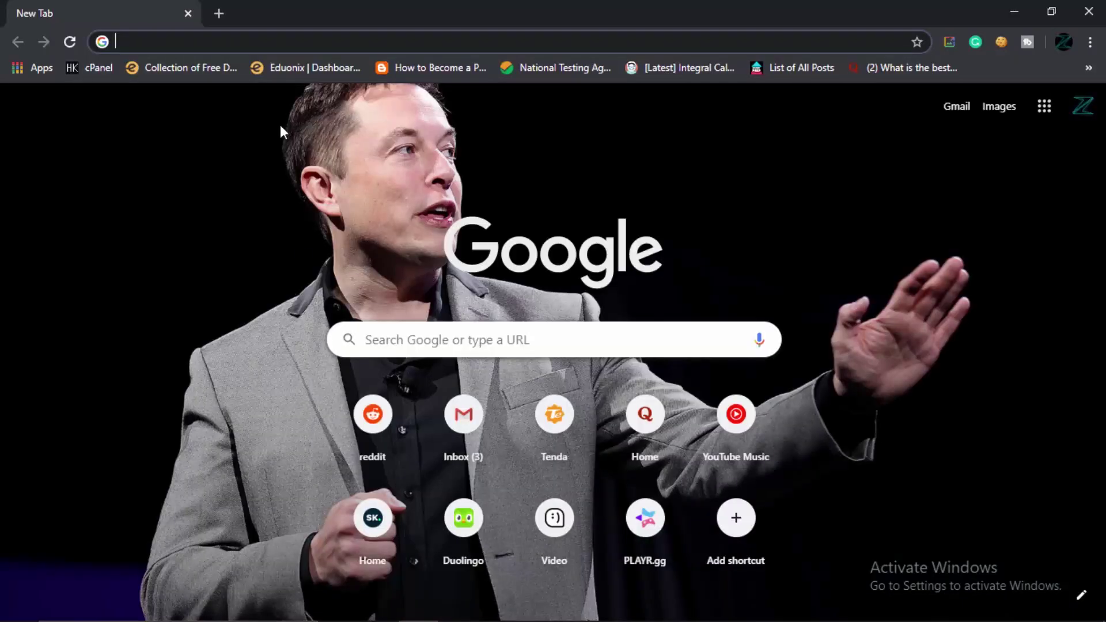
type("192.168.0.1")
key("Return")
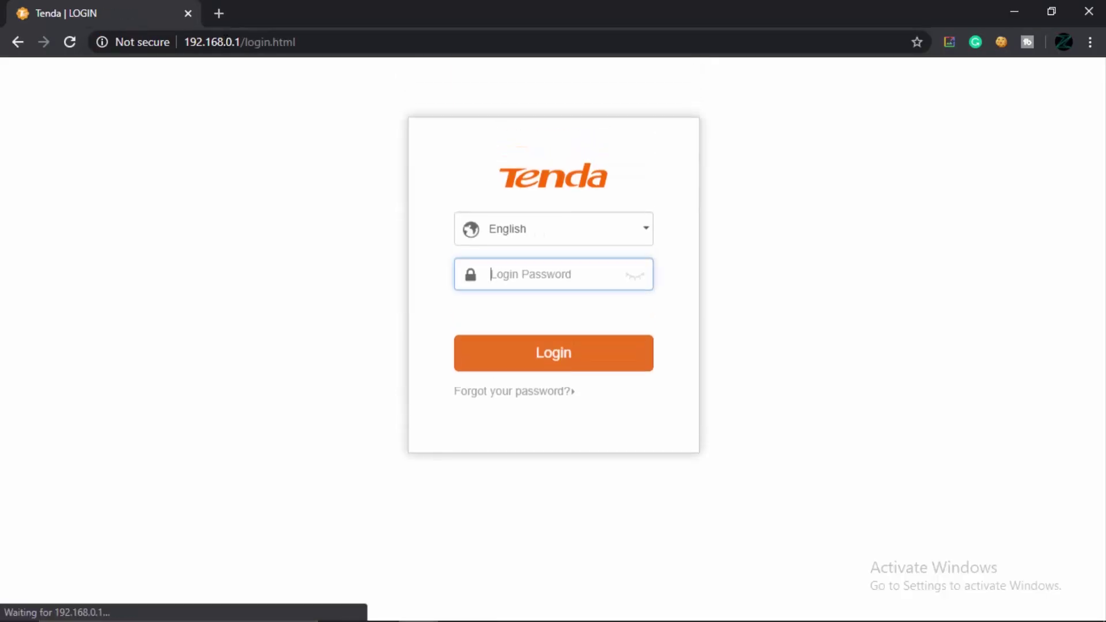
type("admin")
key("Return")
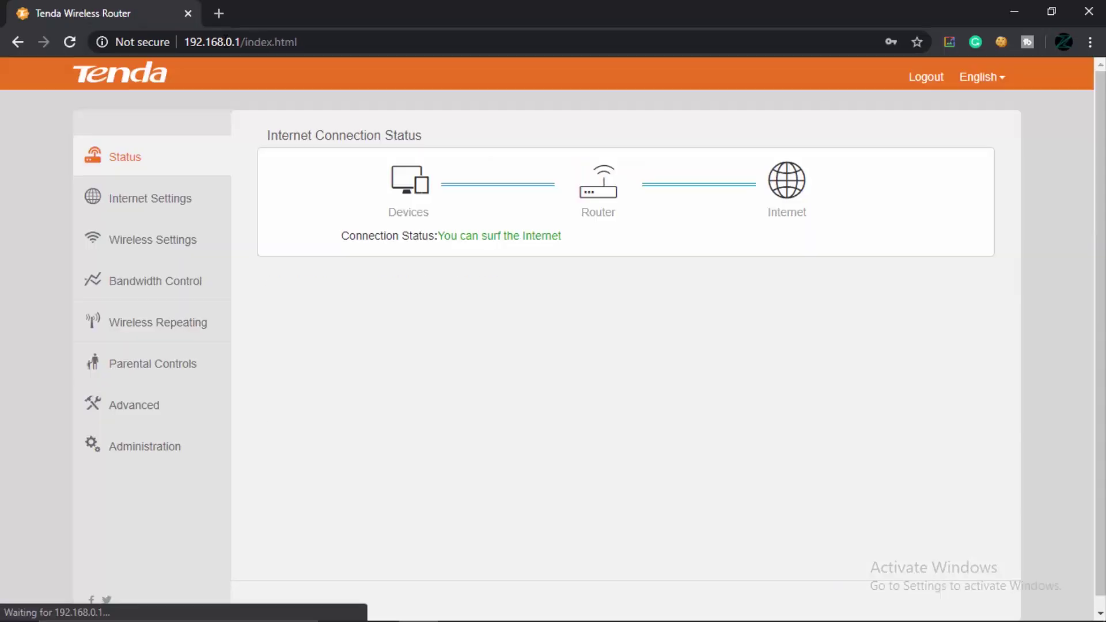
Open the router's Administration page, scroll to Device Management, then close Chrome.
left_click(208, 438)
left_click_drag(1100, 190, 1079, 467)
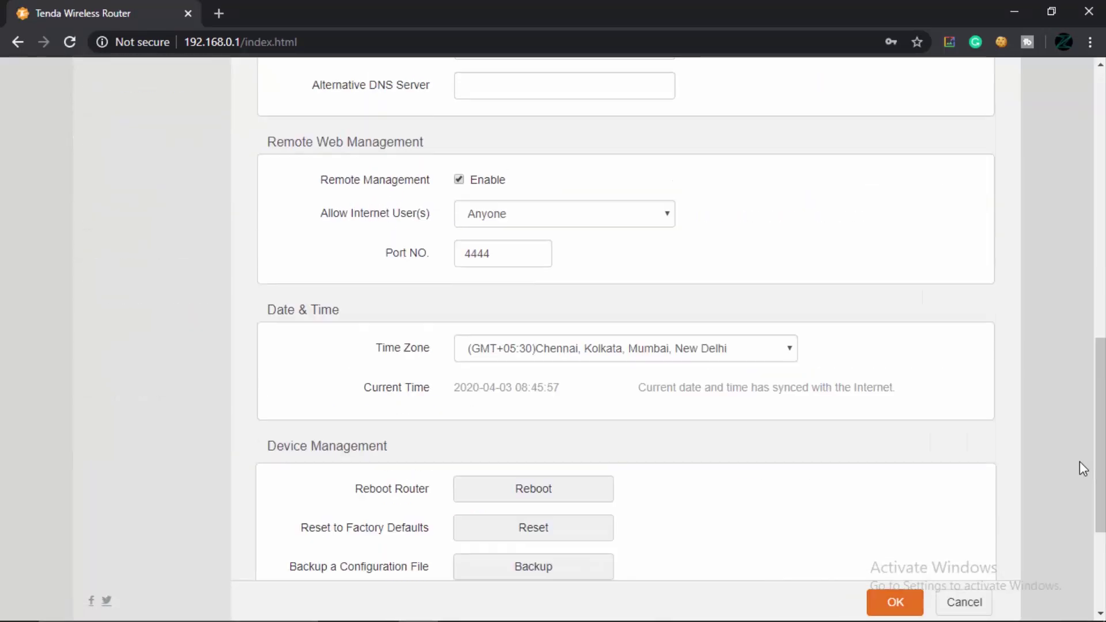
scroll(526, 439, "down", 1)
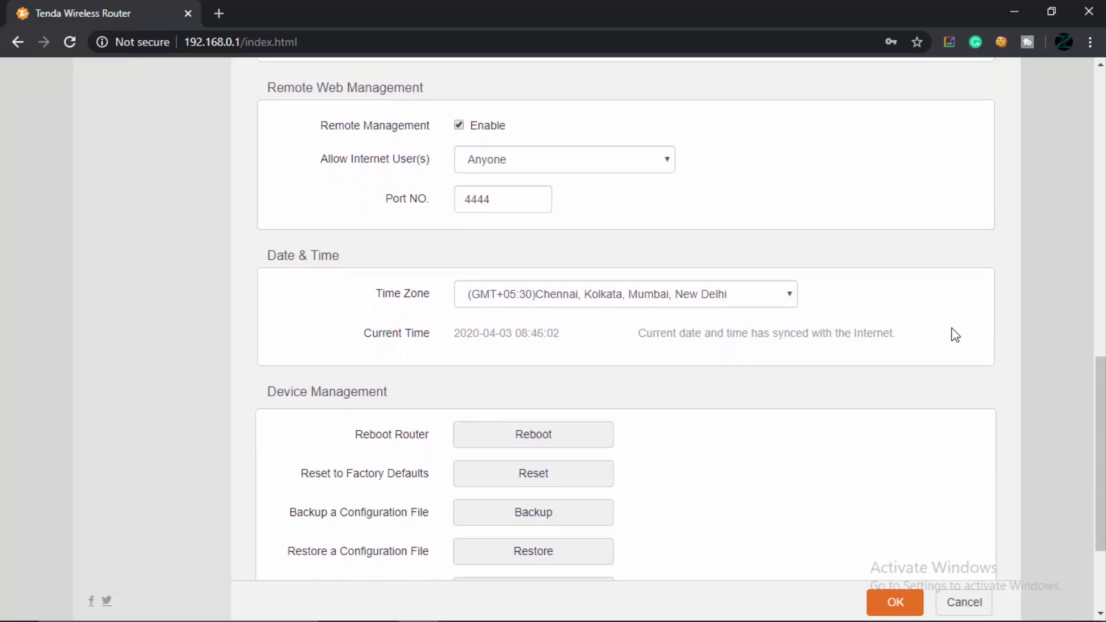
left_click(1089, 12)
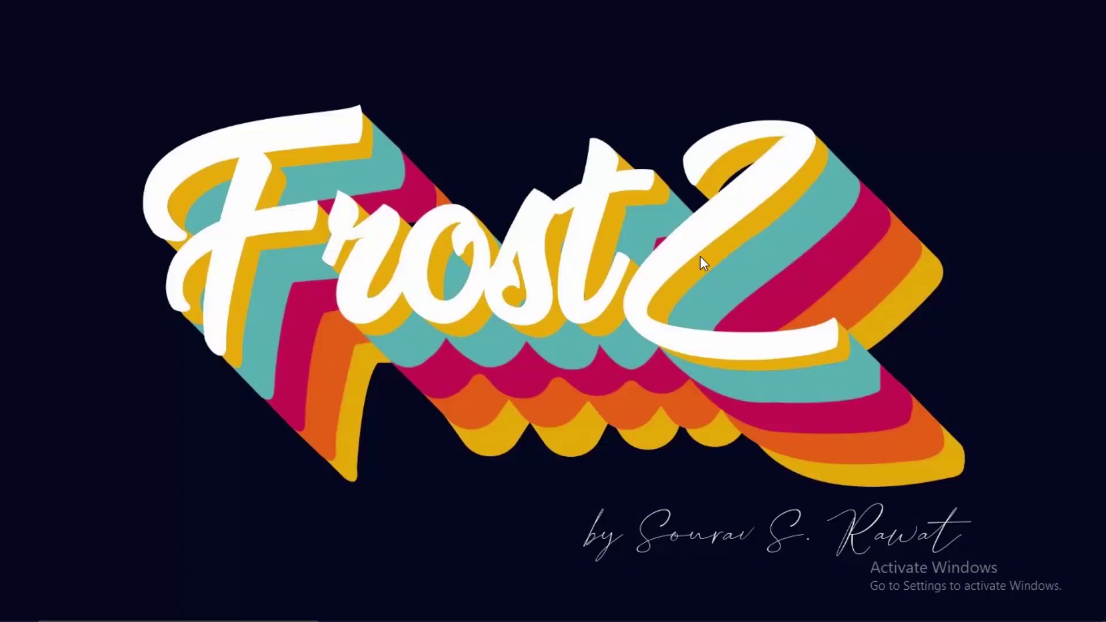
key("super")
Search the Start menu for 'revo' to launch Revo Uninstaller.
type("revo")
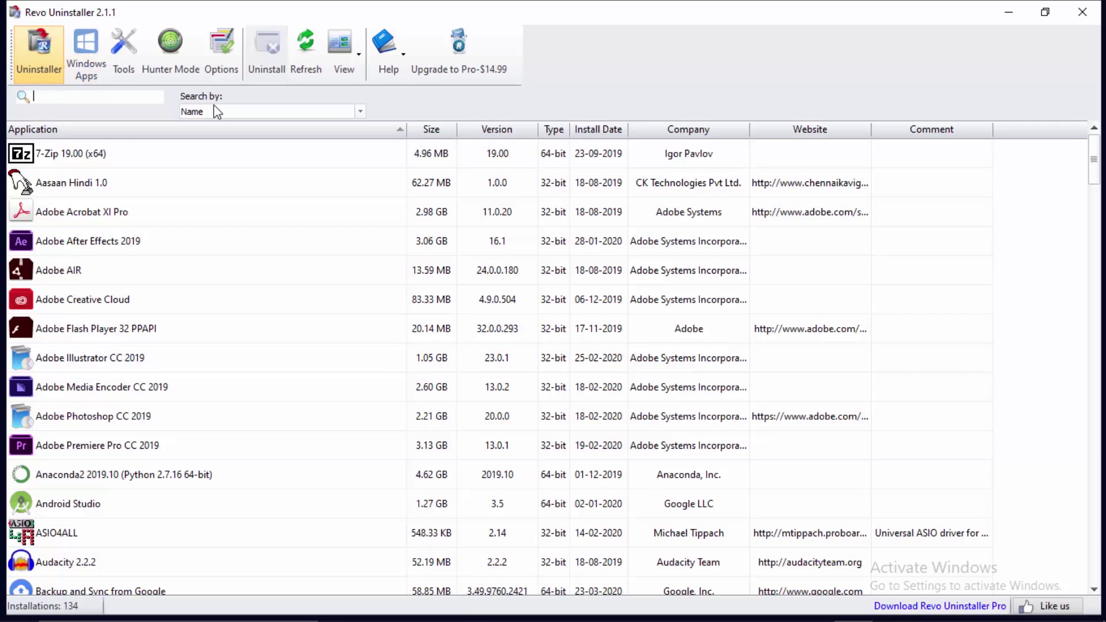
Filter the program list by 'epic' and start uninstalling Epic Games Launcher.
type("epic")
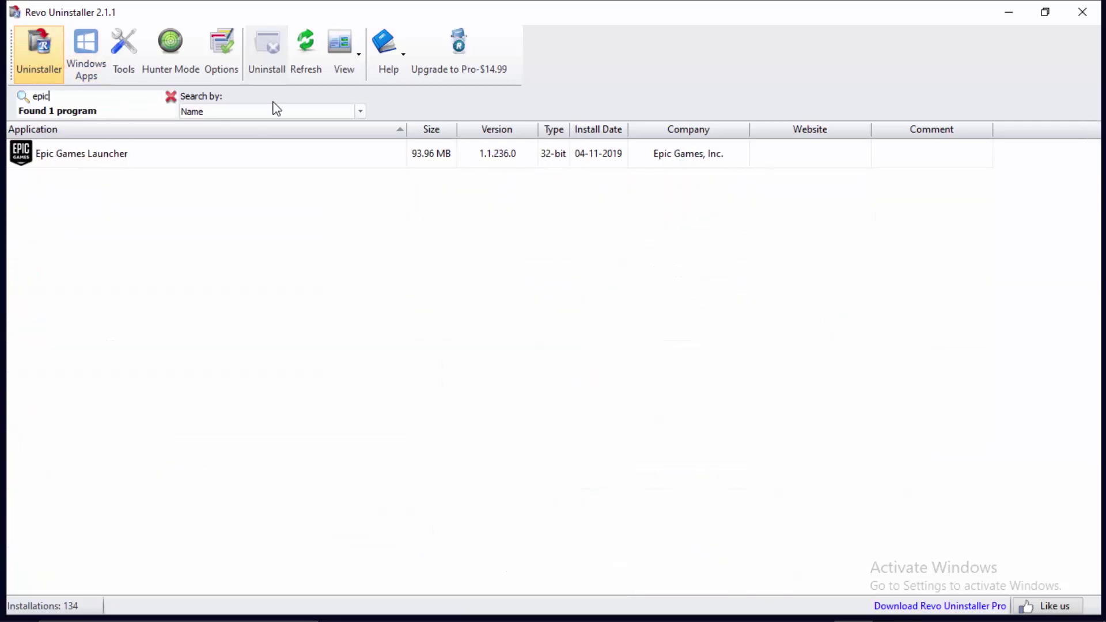
left_click(160, 152)
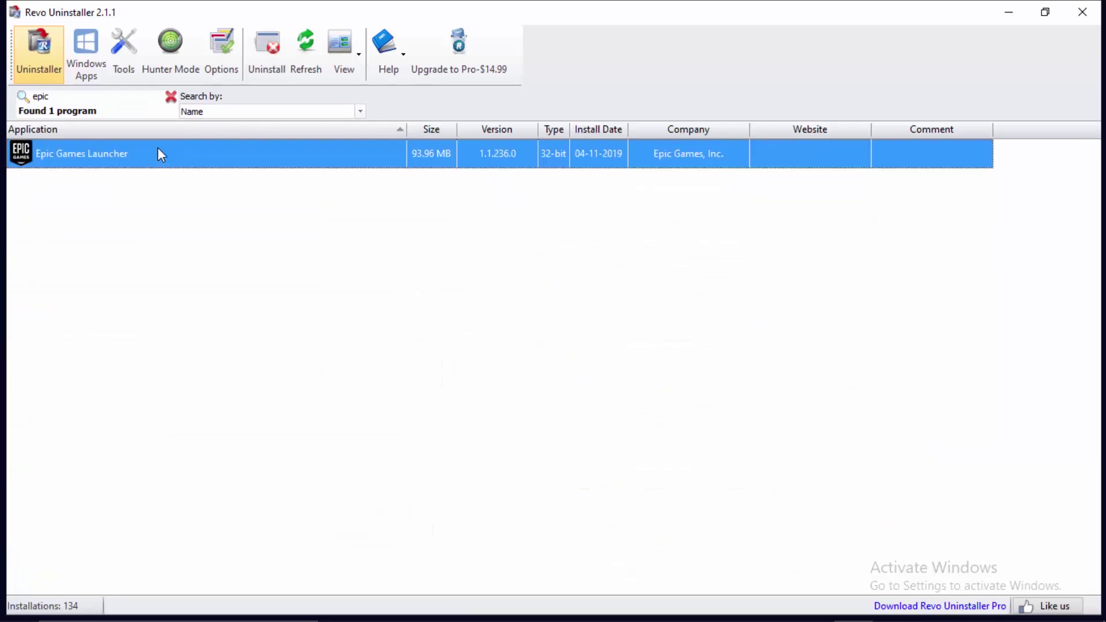
right_click(112, 158)
left_click(161, 167)
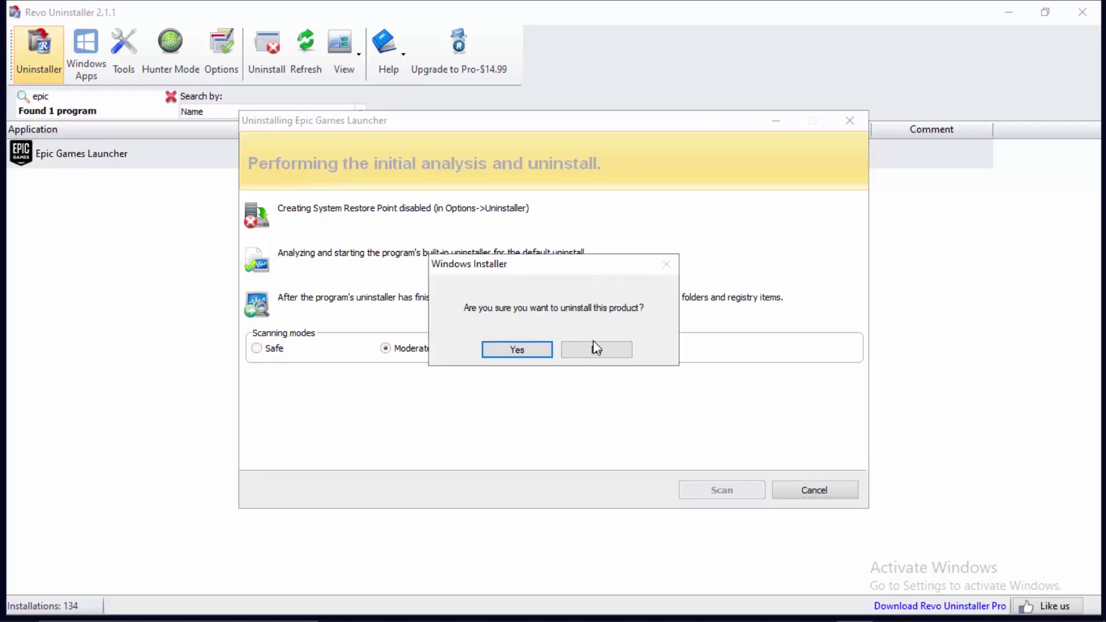
Cancel the Epic Games Launcher uninstall, decline the confirmation and close Revo Uninstaller.
left_click(385, 348)
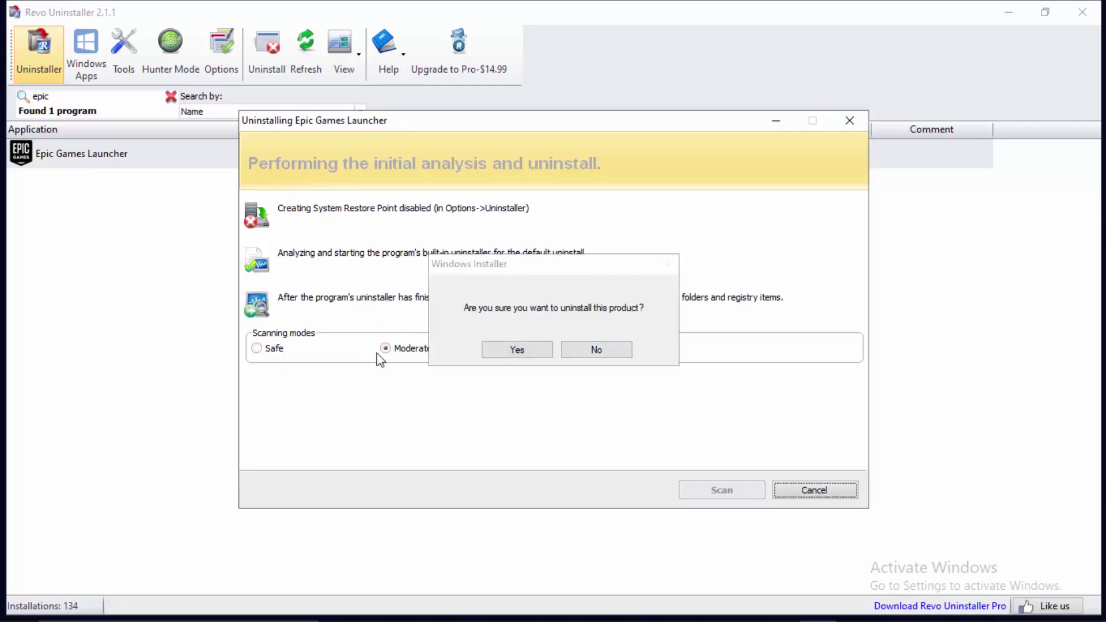
left_click(794, 489)
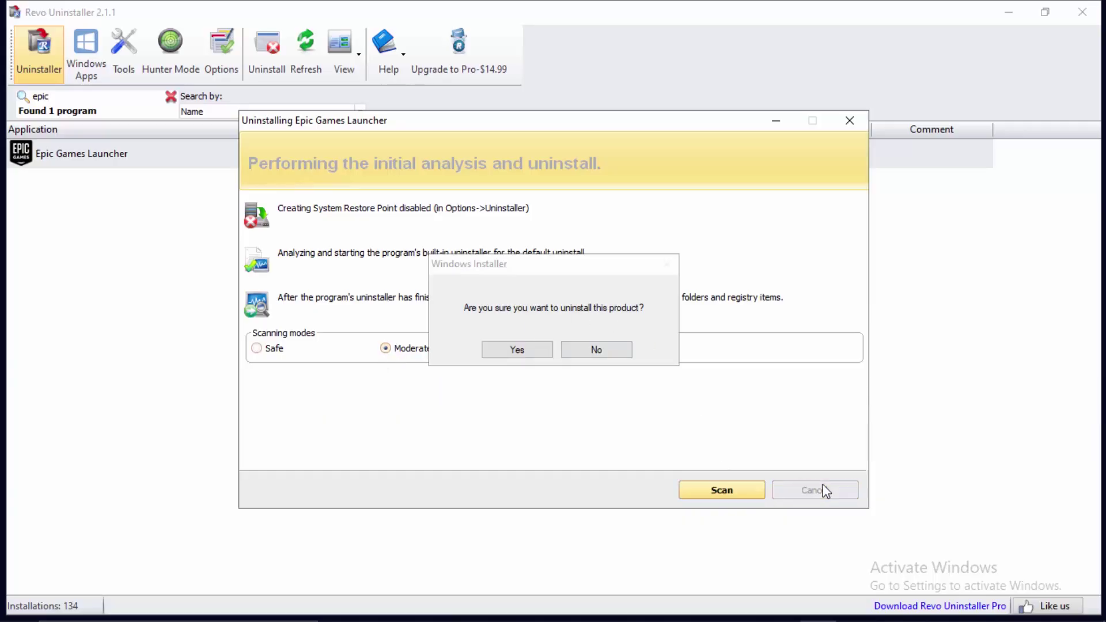
left_click(597, 350)
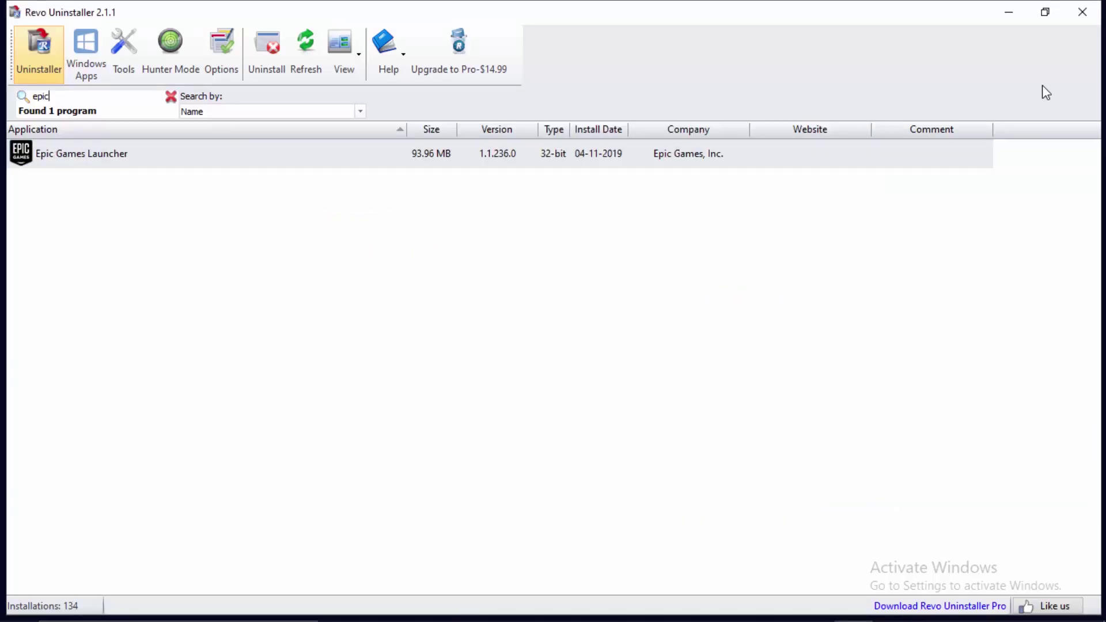
left_click(1077, 8)
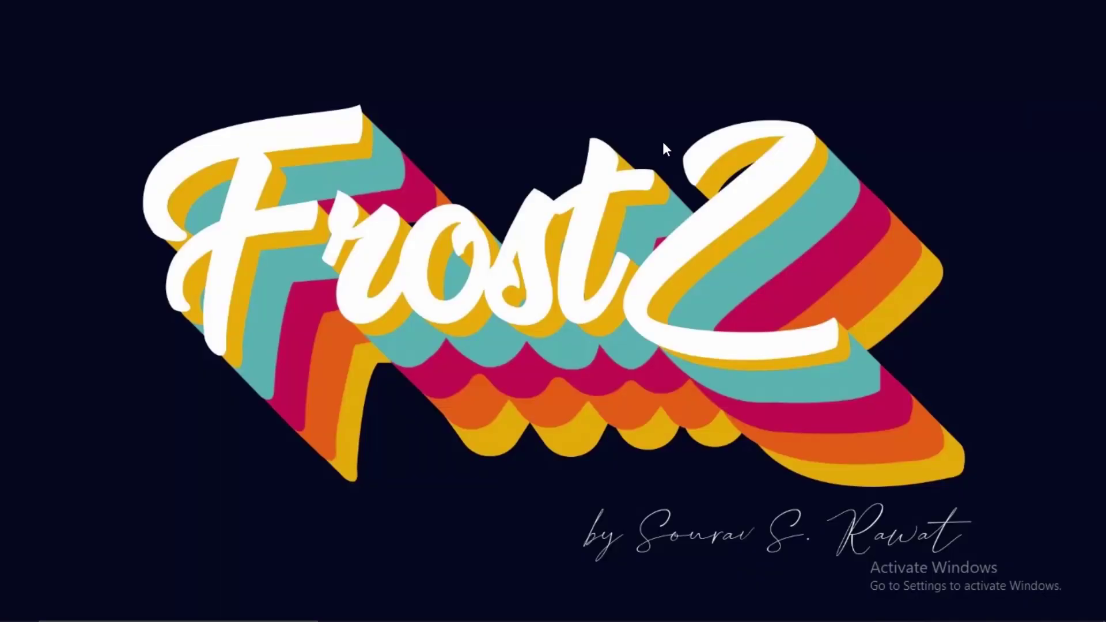
key("super")
Launch CCleaner 5.63 via a 'cc' Start search and decline the version 5.65 update prompts.
type("ccl")
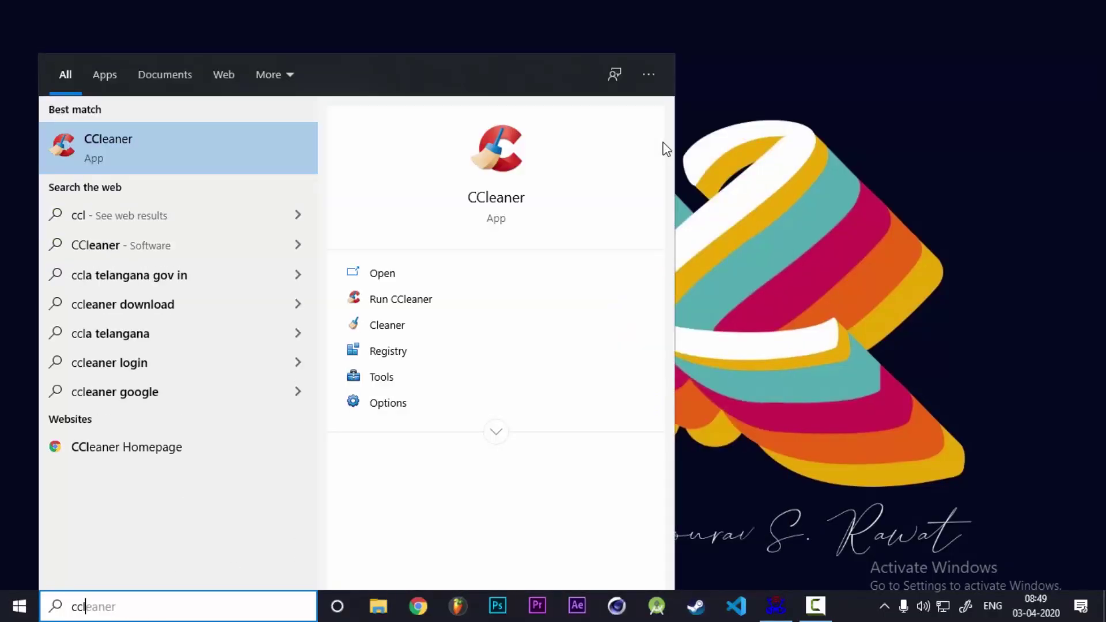
key("Return")
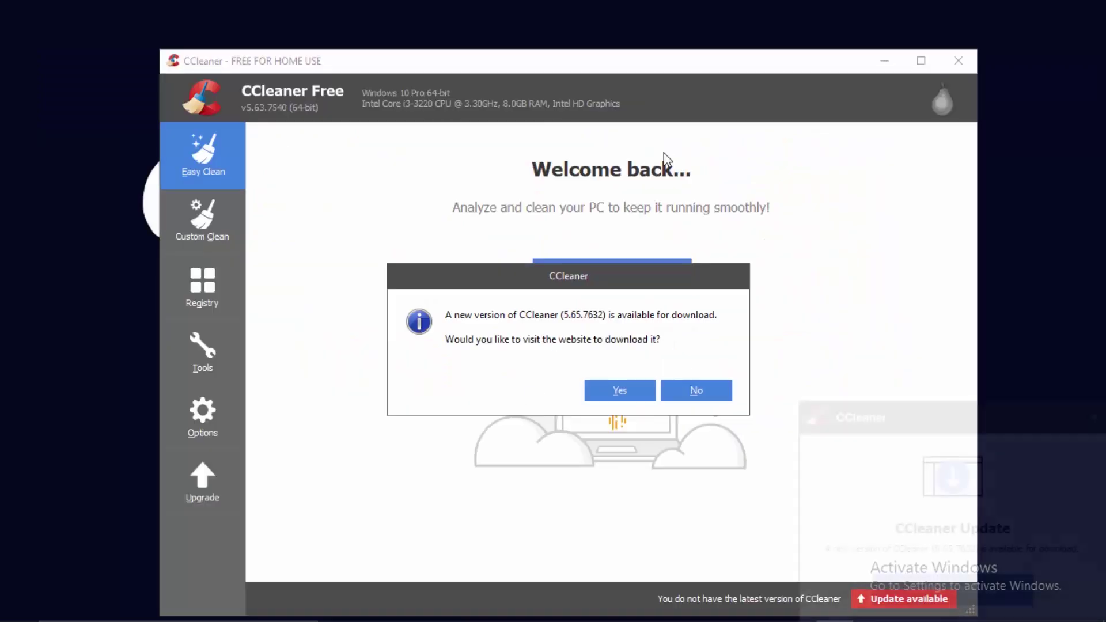
left_click_drag(600, 271, 555, 151)
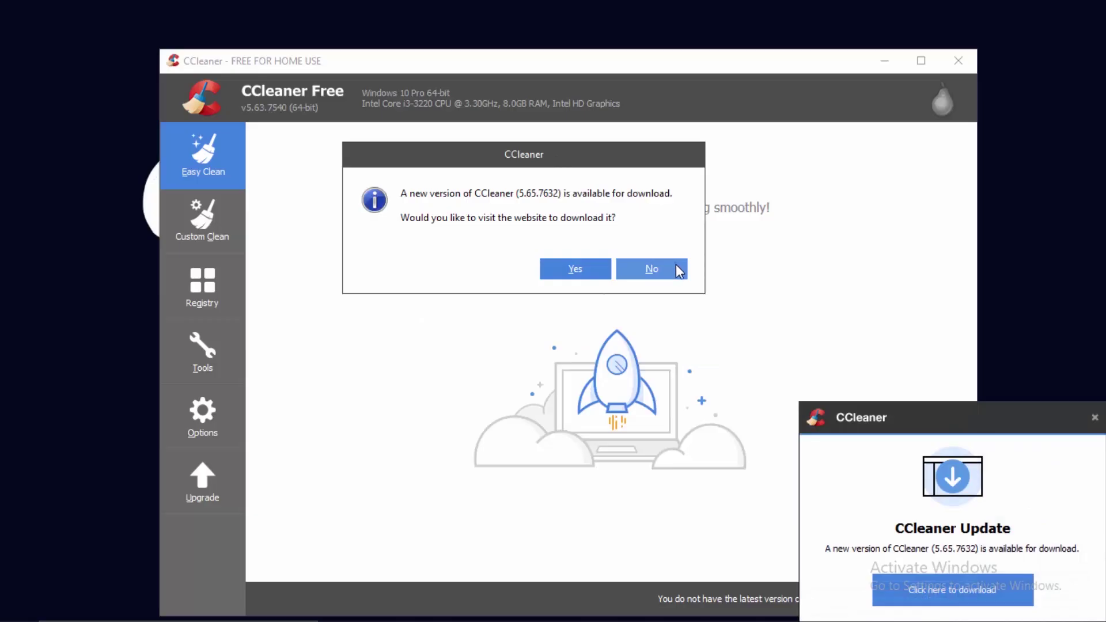
left_click(680, 271)
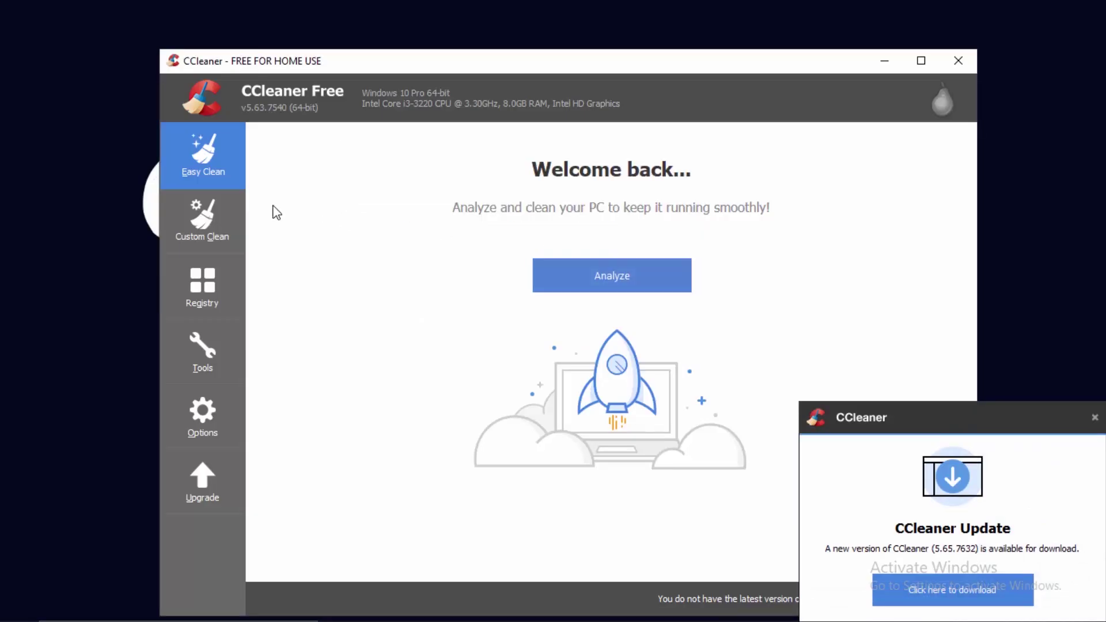
left_click(1095, 417)
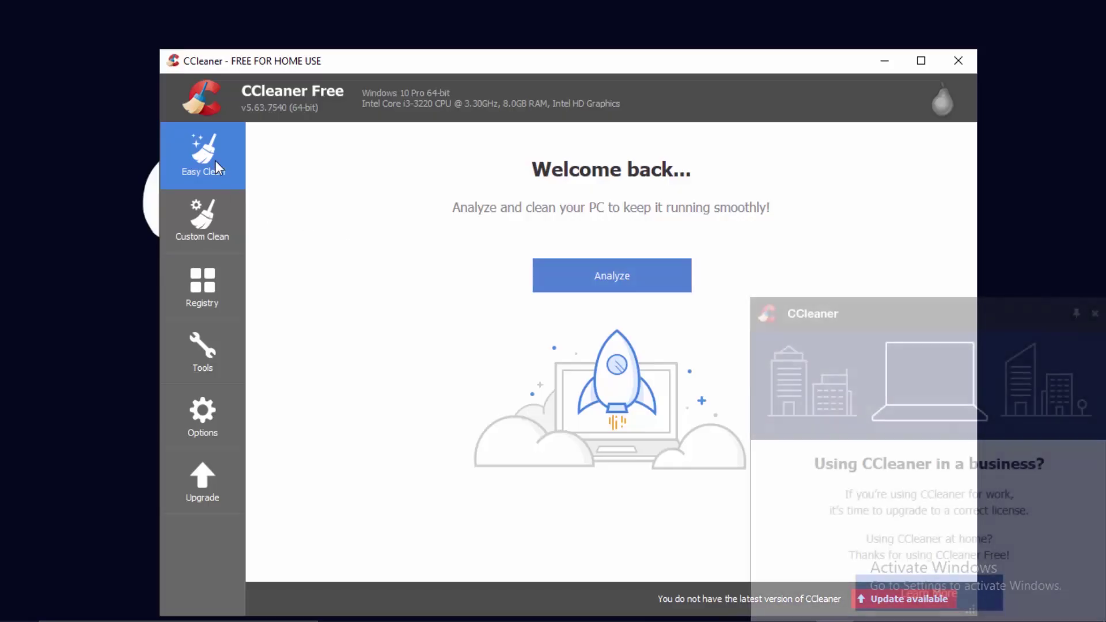
Analyze and clean all 2839 trackers and about 1258 MB of junk, then go to Registry.
left_click(595, 280)
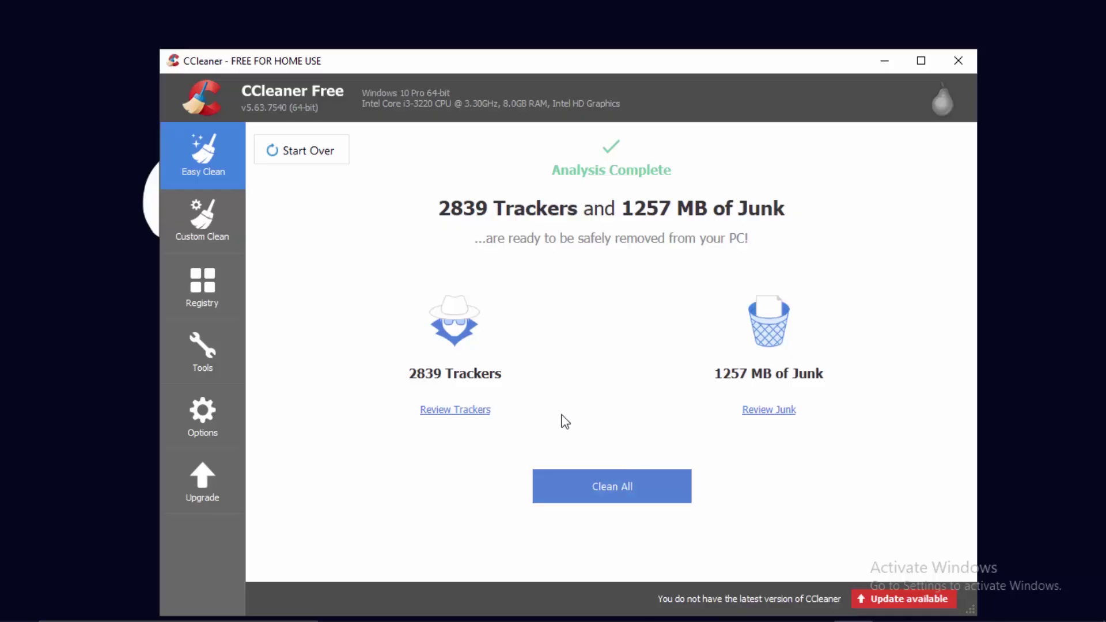
left_click(589, 489)
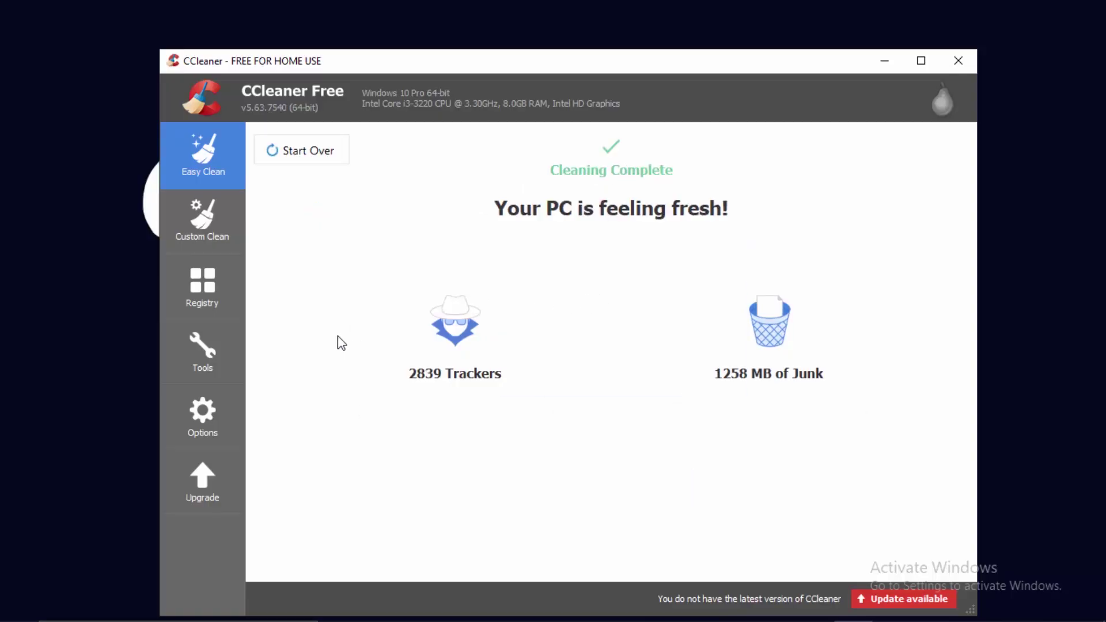
left_click(205, 282)
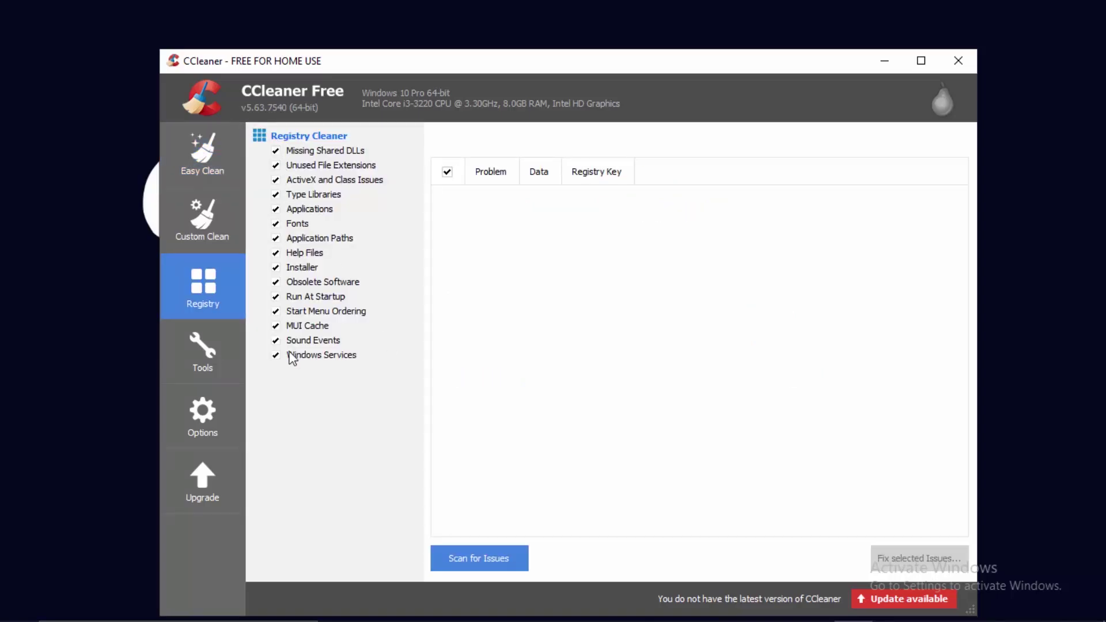
Scan the registry, select an Unused File Extension entry, and begin fixing the selected issues.
left_click(481, 560)
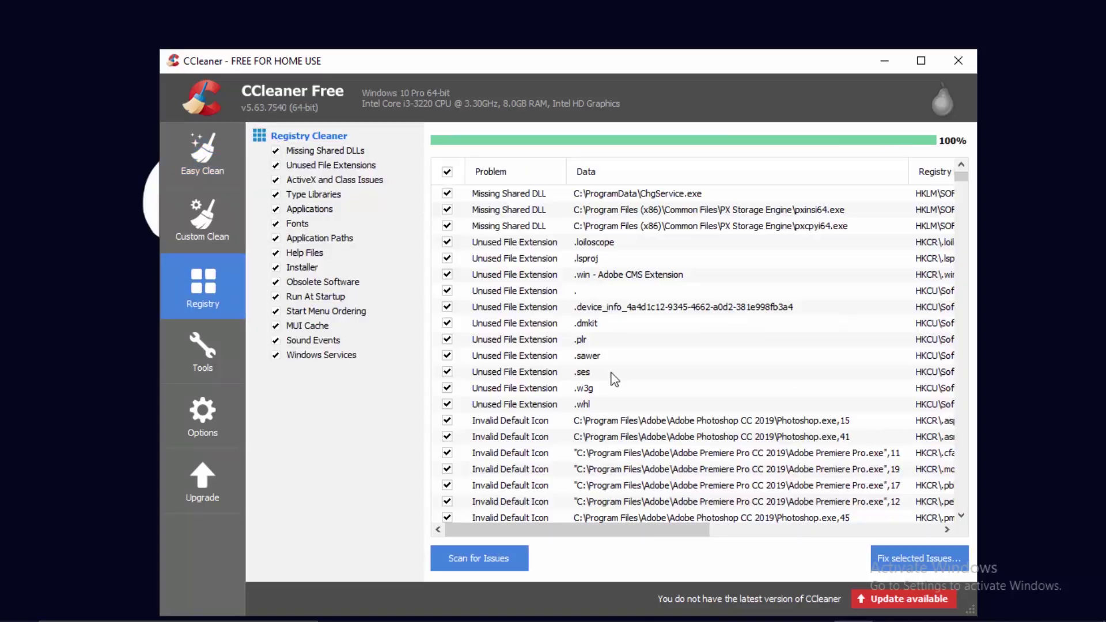
mouse_move(961, 176)
left_mouse_down()
mouse_move(958, 412)
mouse_move(972, 182)
left_mouse_up()
left_click(513, 307)
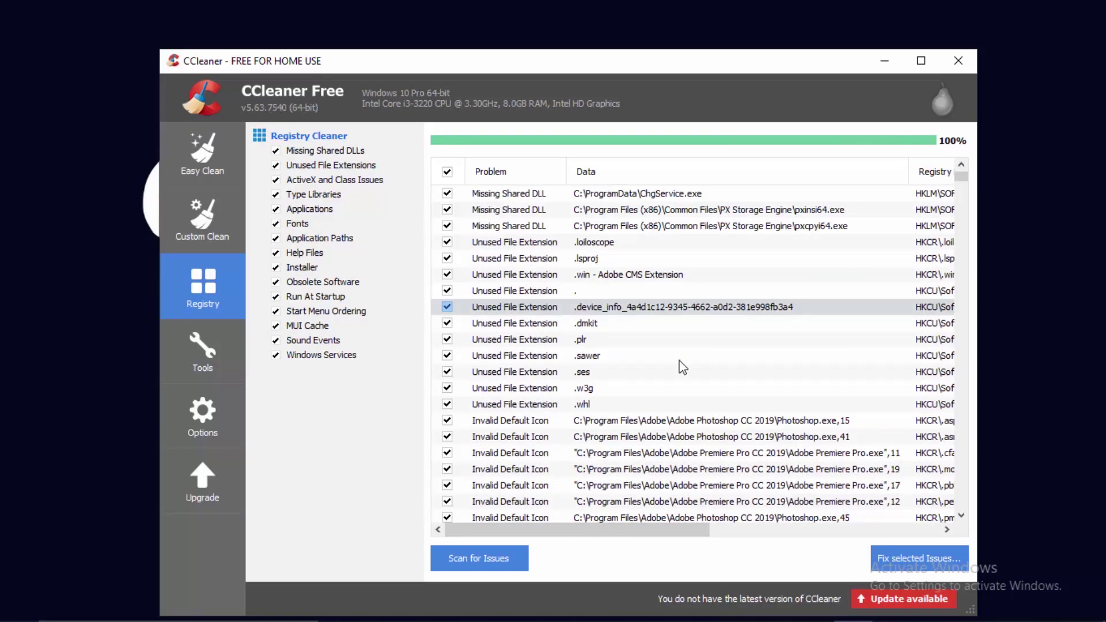
left_click(894, 558)
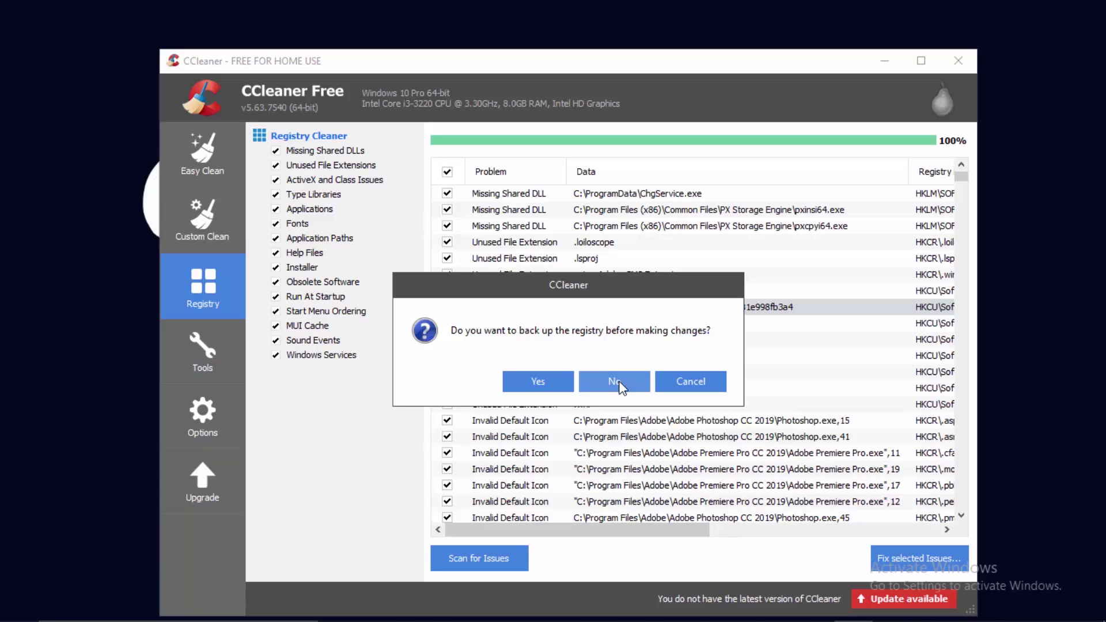
Skip the registry backup, fix all 705 selected issues, close the panel and exit CCleaner.
left_click(615, 381)
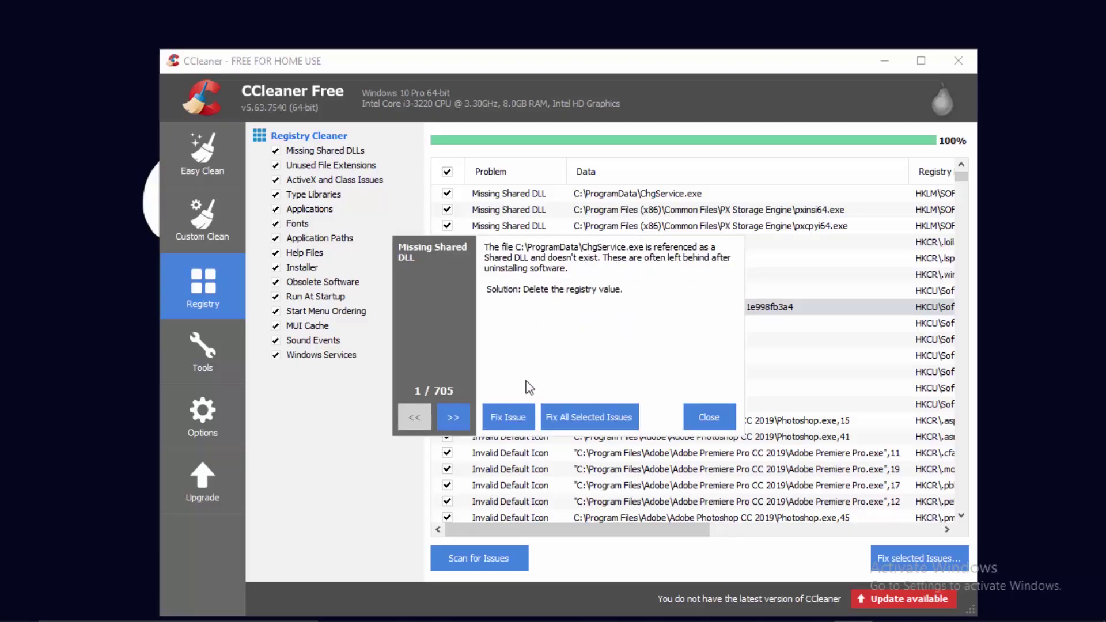
left_click(454, 416)
left_click(510, 418)
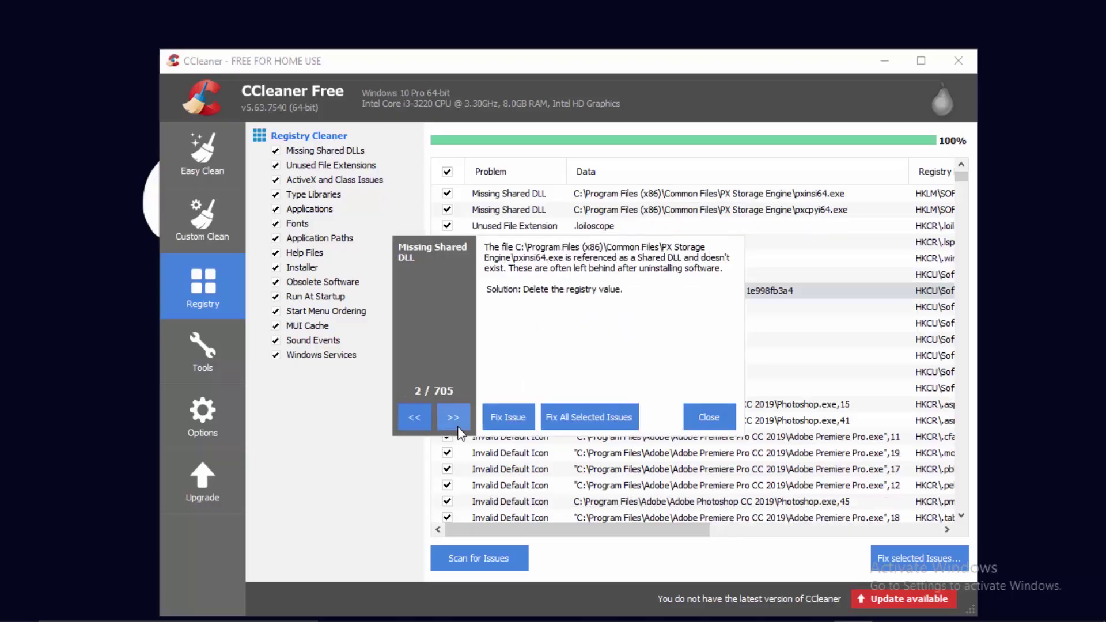
left_click(518, 422)
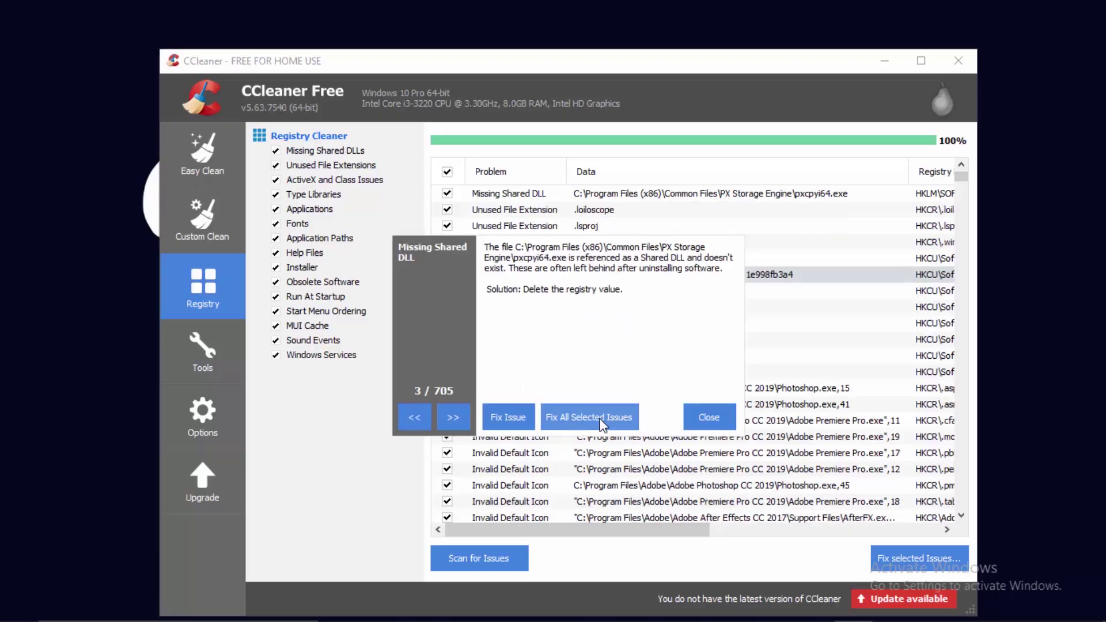
left_click(602, 424)
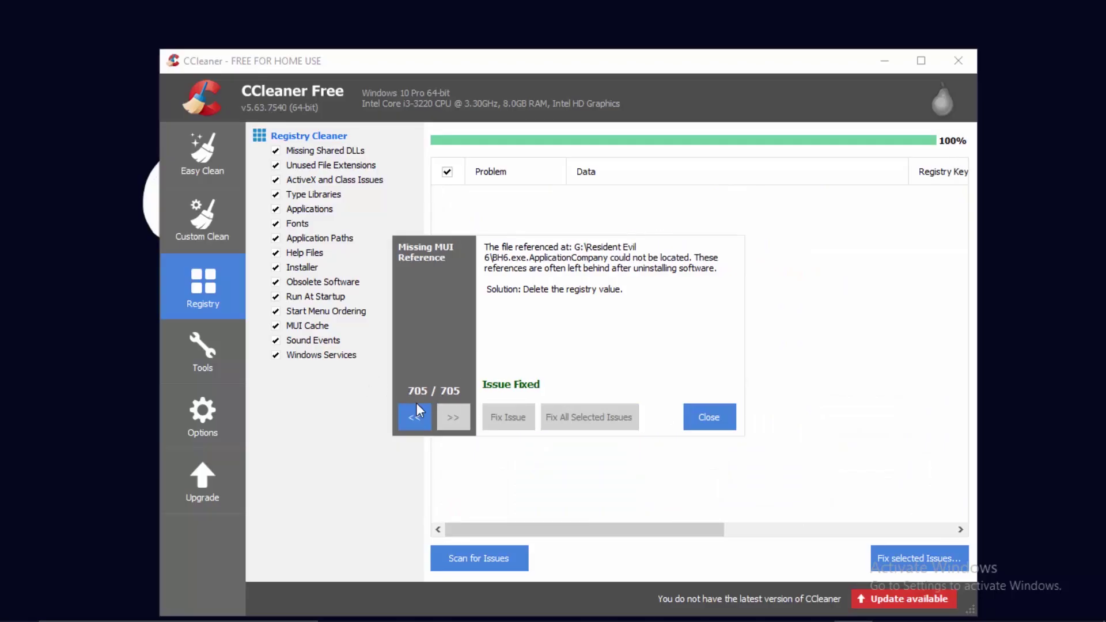
left_click(710, 417)
left_click(958, 60)
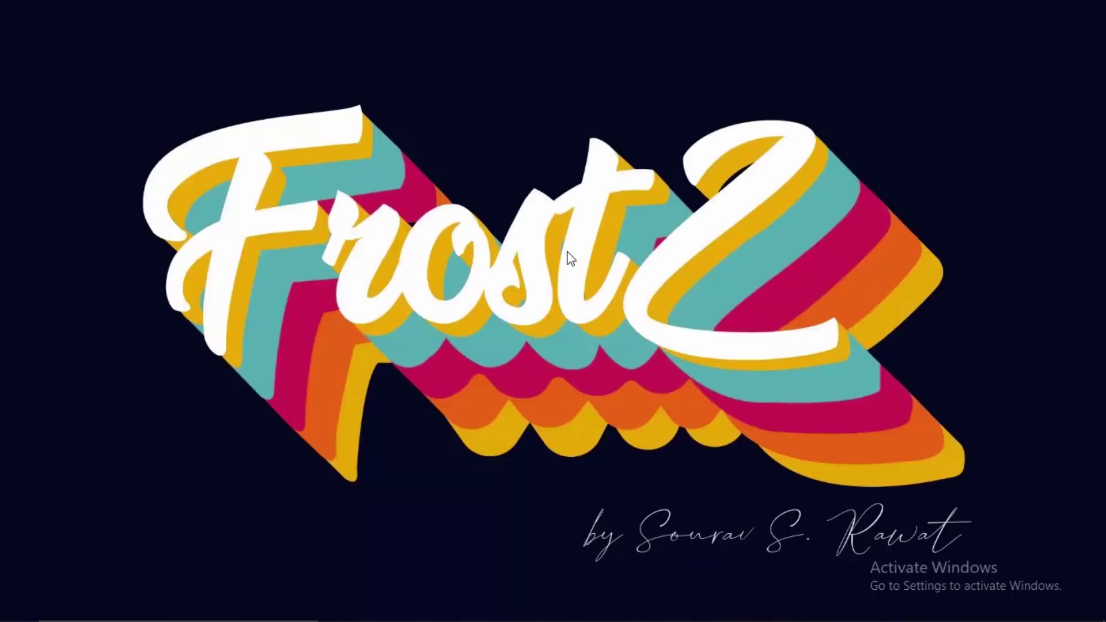